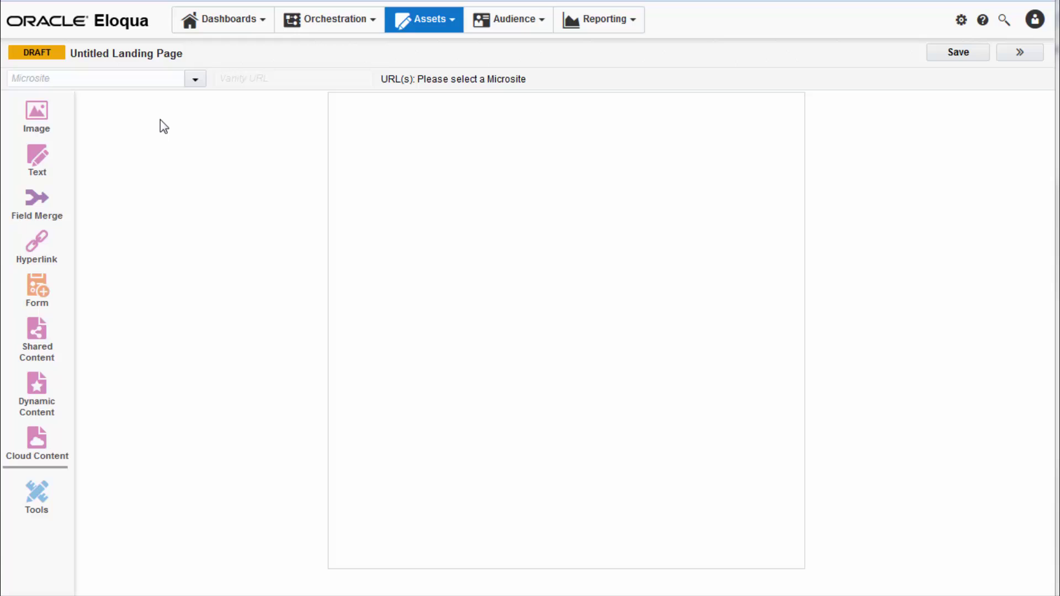
# Retitle the page 'Default Landing Page' and assign it the Confirmation Page Tester microsite.
pyautogui.click(143, 56)
pyautogui.write('Default')
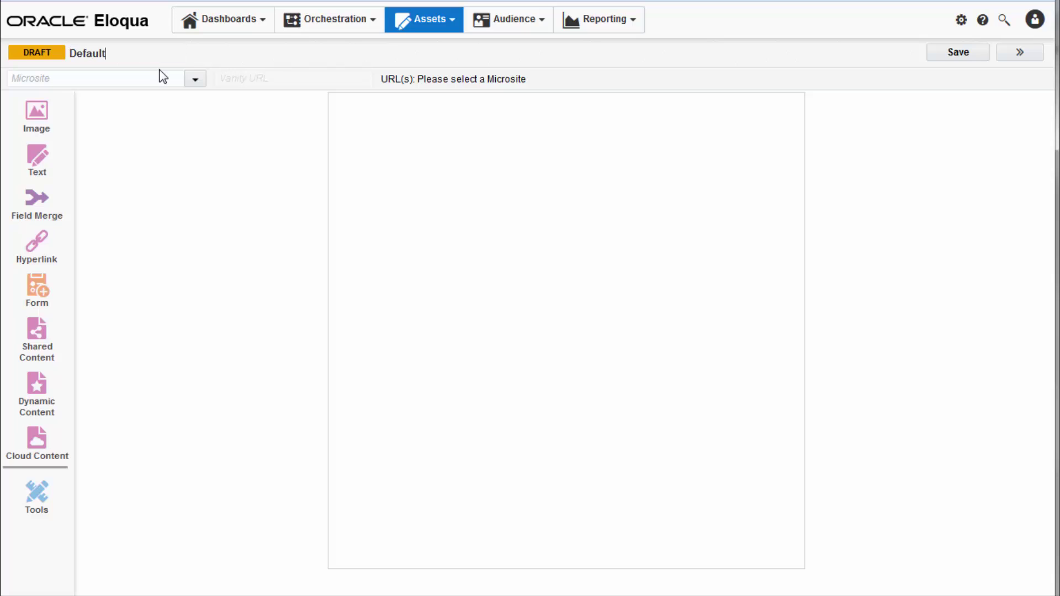
pyautogui.write(' Landing Page')
pyautogui.click(175, 112)
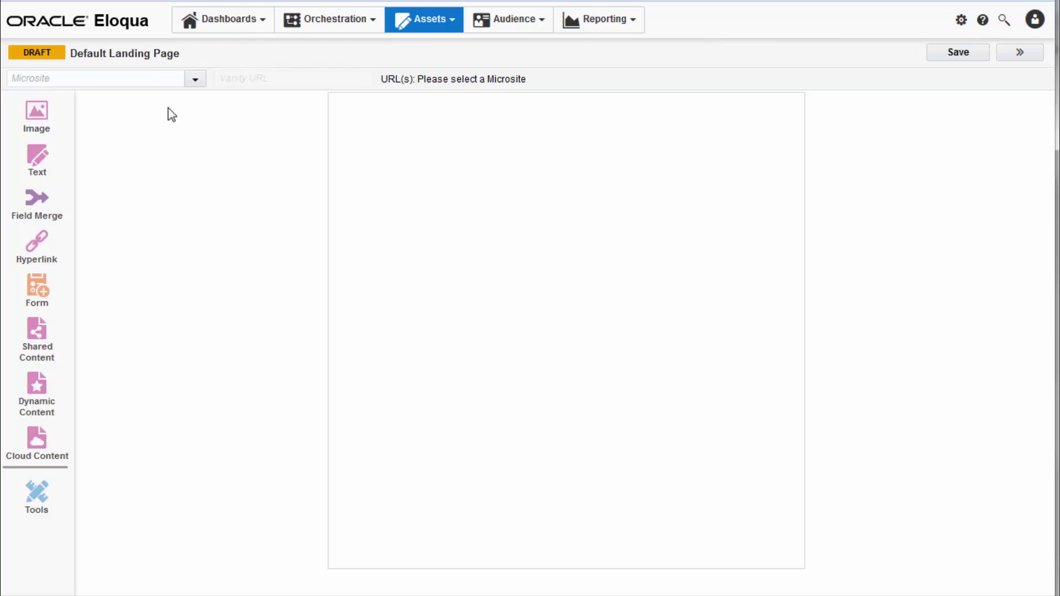
pyautogui.click(195, 80)
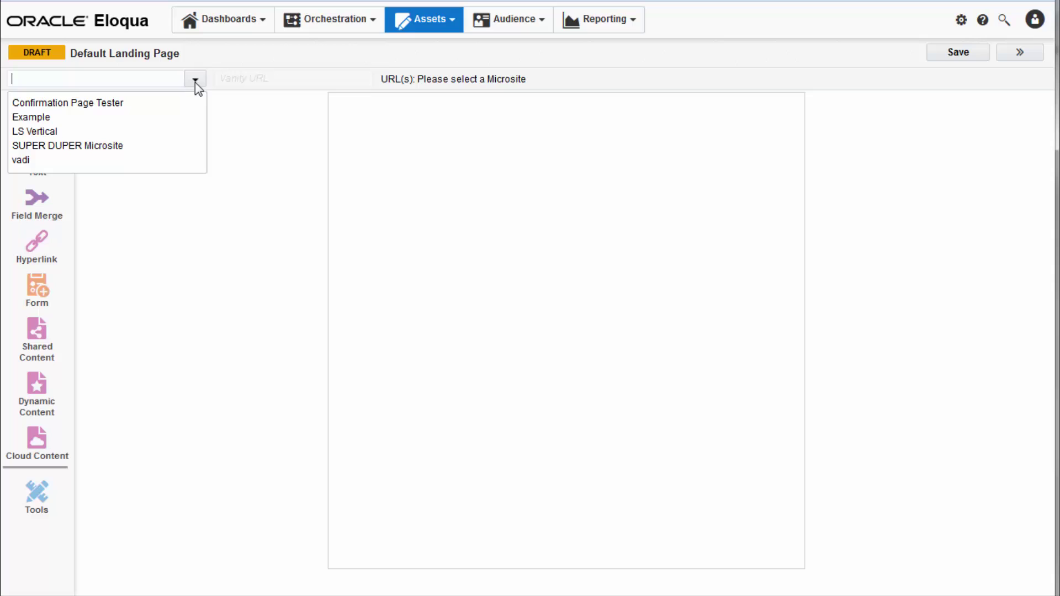
pyautogui.click(159, 106)
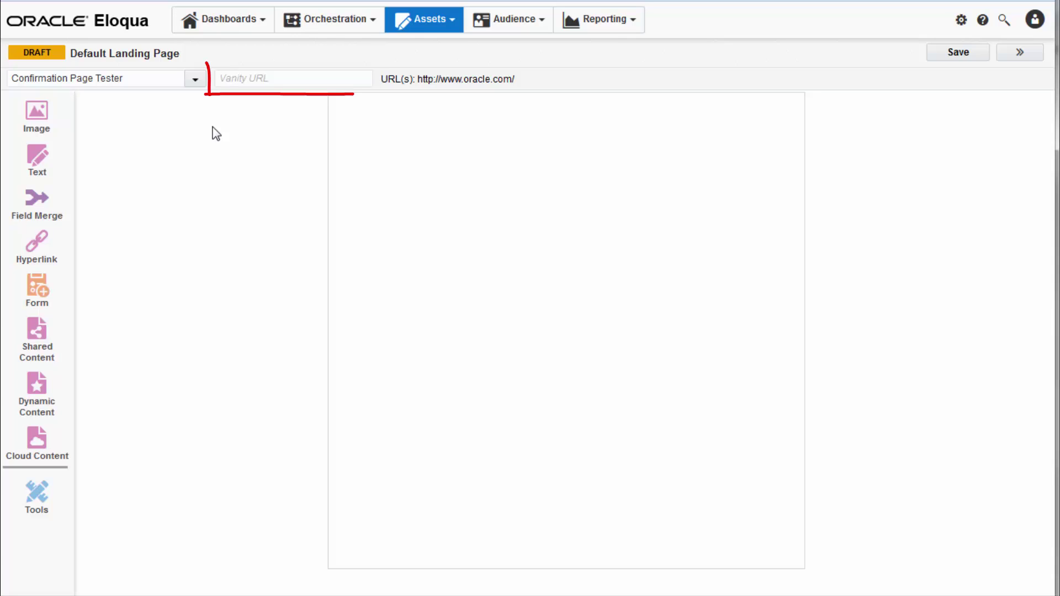
# Enter 'mylandingpage' as the vanity URL so the address ends /mylandingpage.
pyautogui.click(255, 85)
pyautogui.write('mylandingpage')
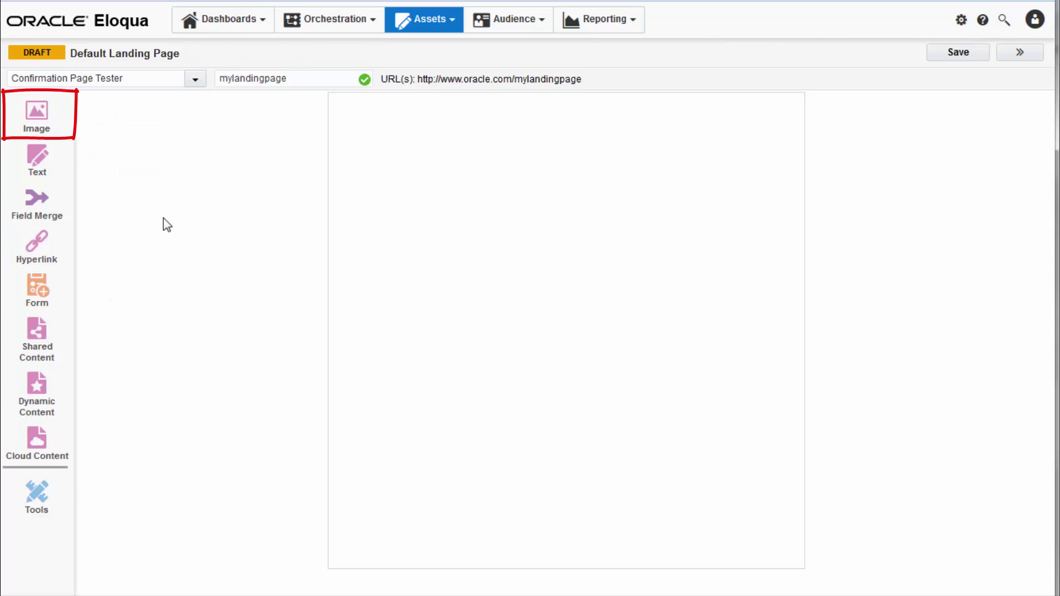
# Drag acme.png from the Image Browser onto the top centre of the canvas.
pyautogui.click(34, 110)
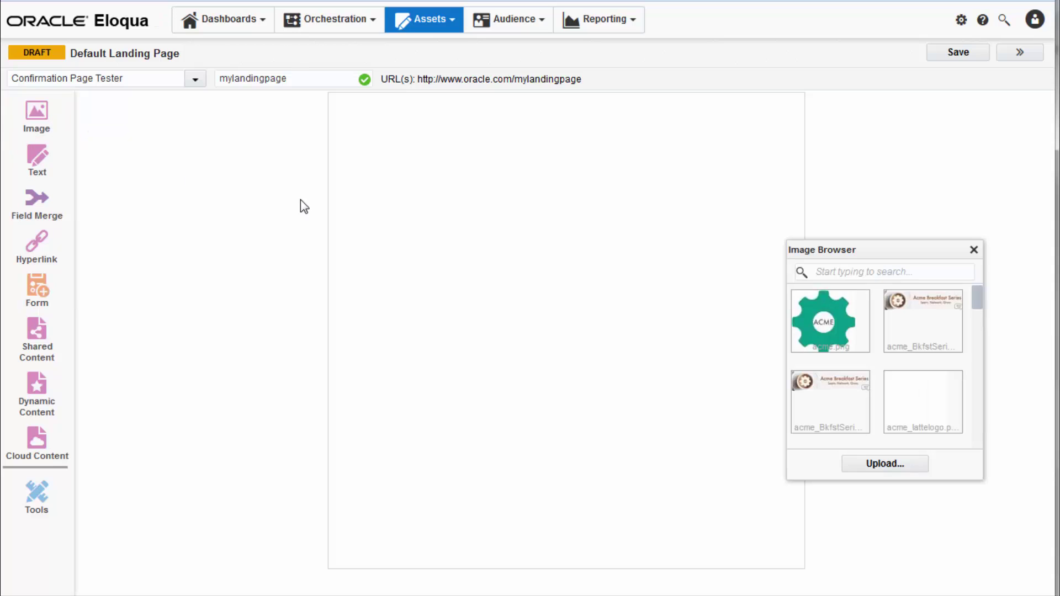
pyautogui.moveTo(831, 310); pyautogui.dragTo(500, 170)
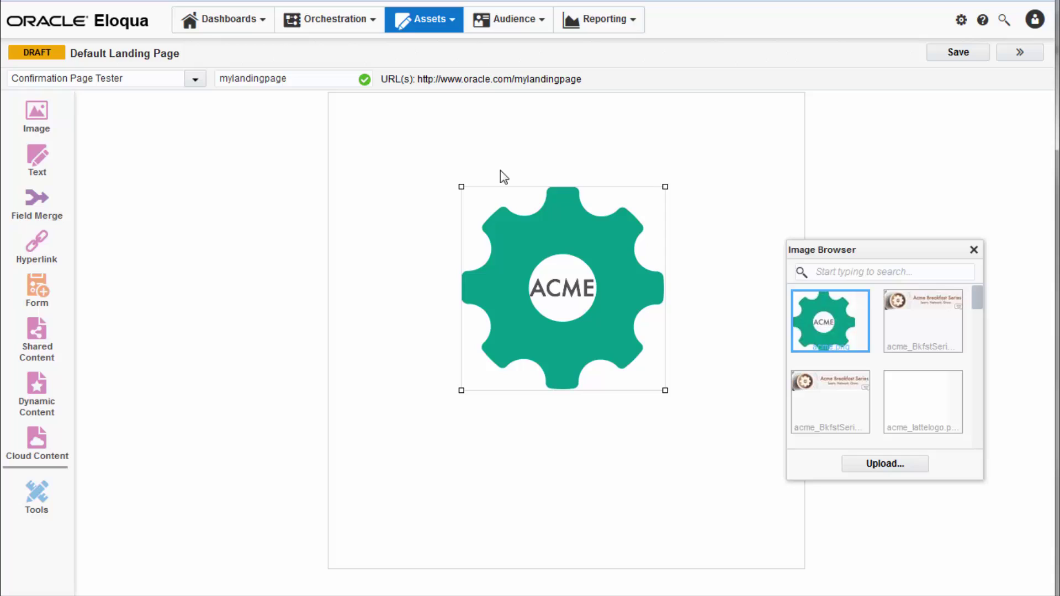
pyautogui.rightClick(500, 171)
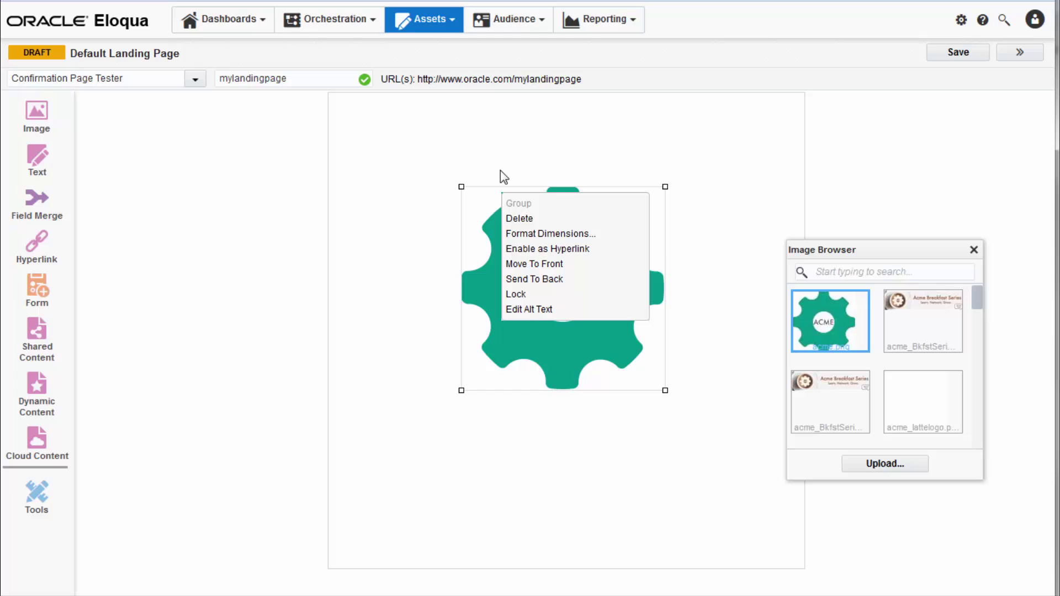
pyautogui.press('Escape')
pyautogui.click(320, 225)
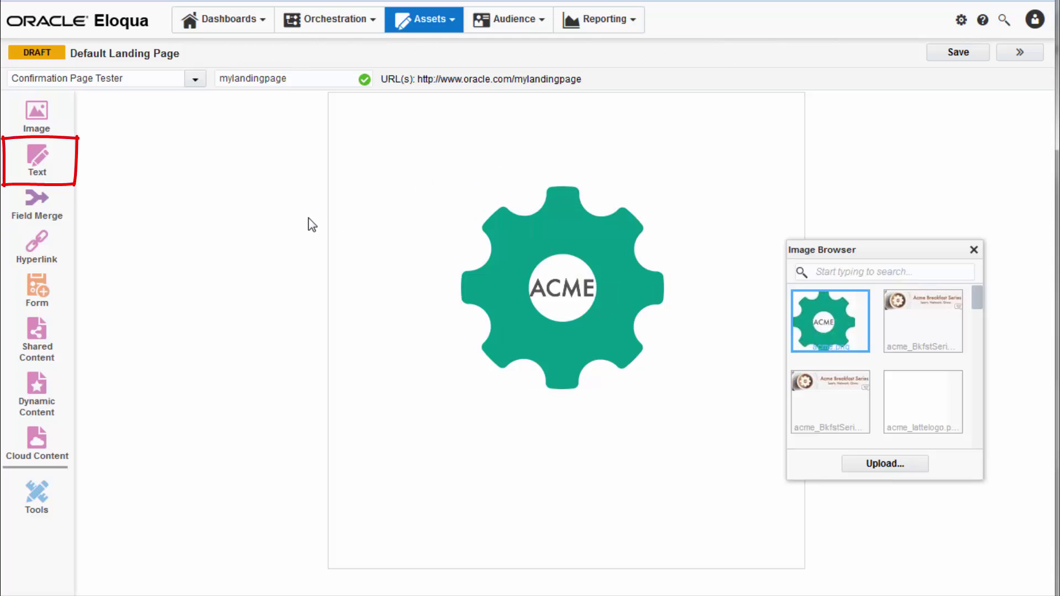
# Drop a Text element below the gear logo and enter 'ACME' in it.
pyautogui.moveTo(38, 160)
pyautogui.mouseDown()
pyautogui.moveTo(476, 362)
pyautogui.moveTo(527, 460)
pyautogui.moveTo(432, 446)
pyautogui.mouseUp()
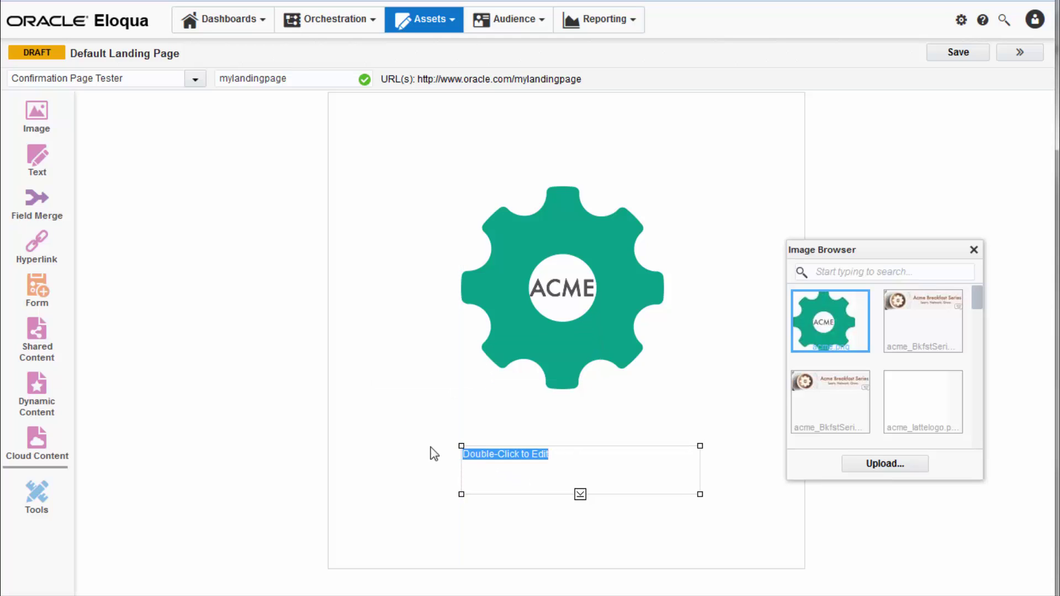
pyautogui.write('ACME')
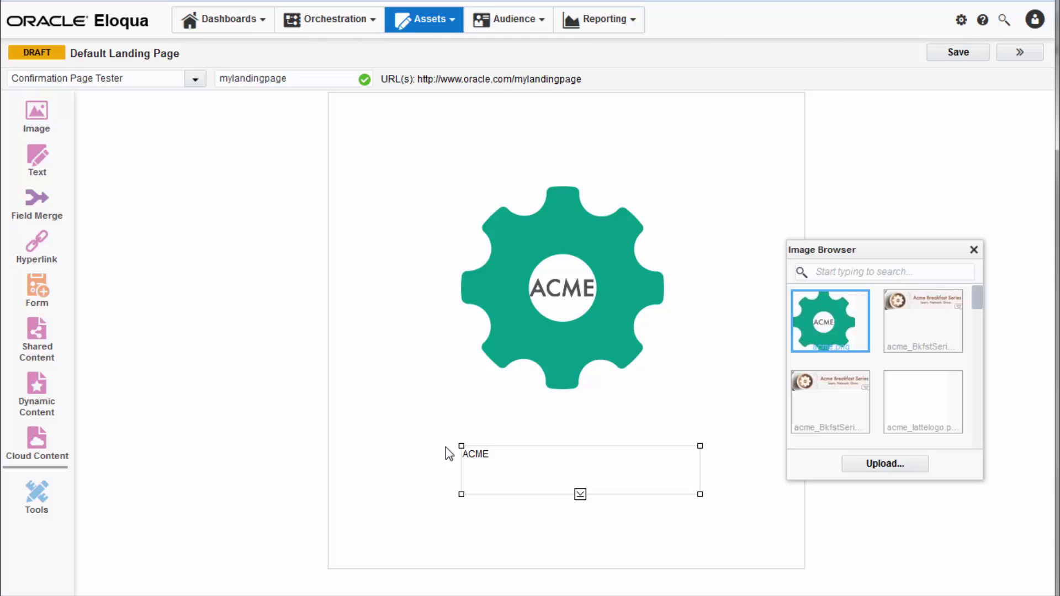
pyautogui.click(232, 437)
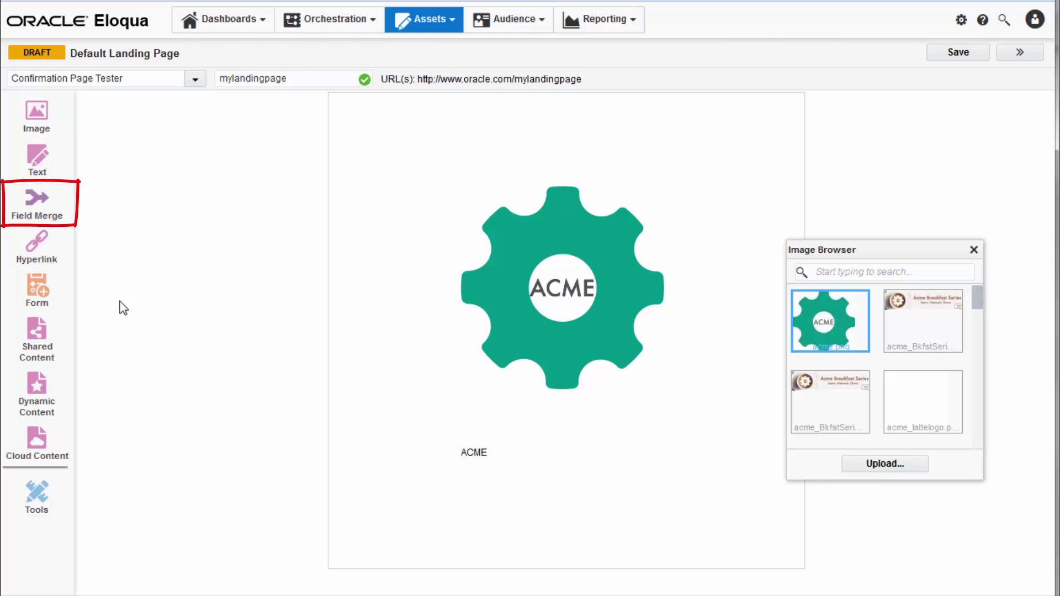
# Browse the Field Merge, Hyperlink and Form palettes, ending on the Form Browser's form list.
pyautogui.click(40, 207)
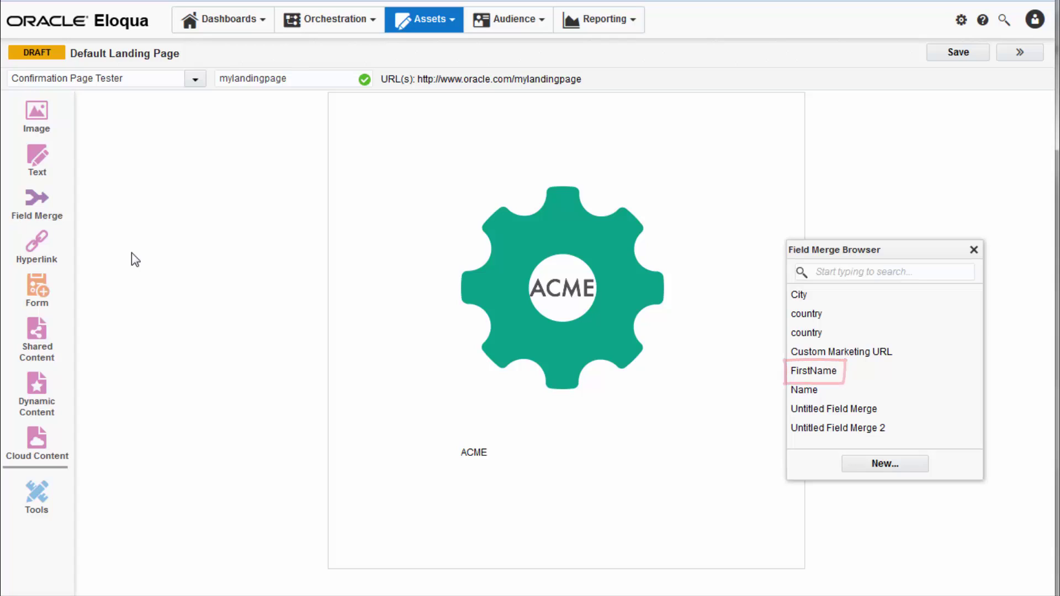
pyautogui.click(40, 253)
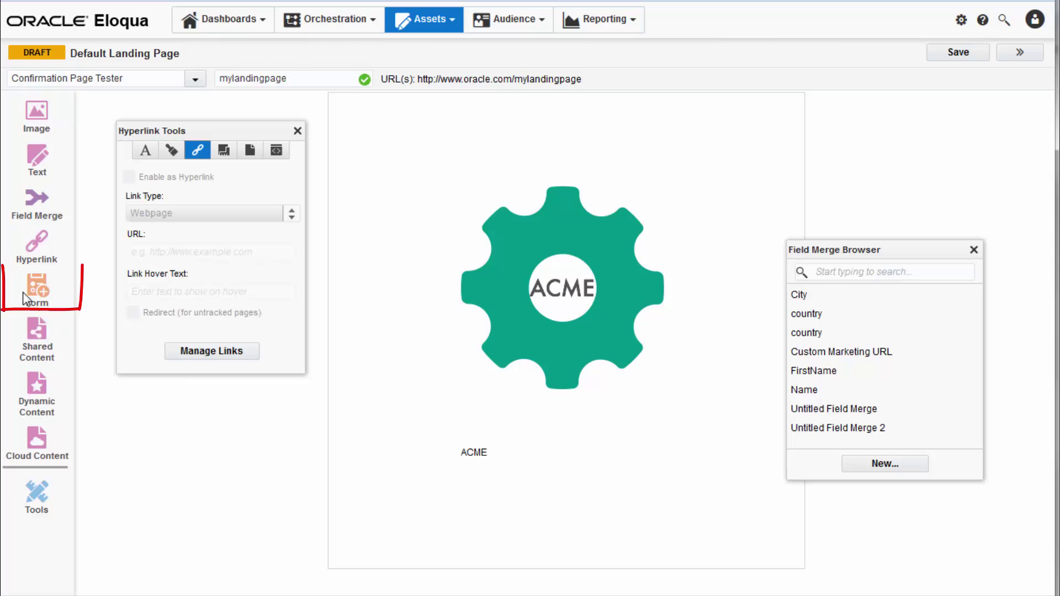
pyautogui.click(37, 288)
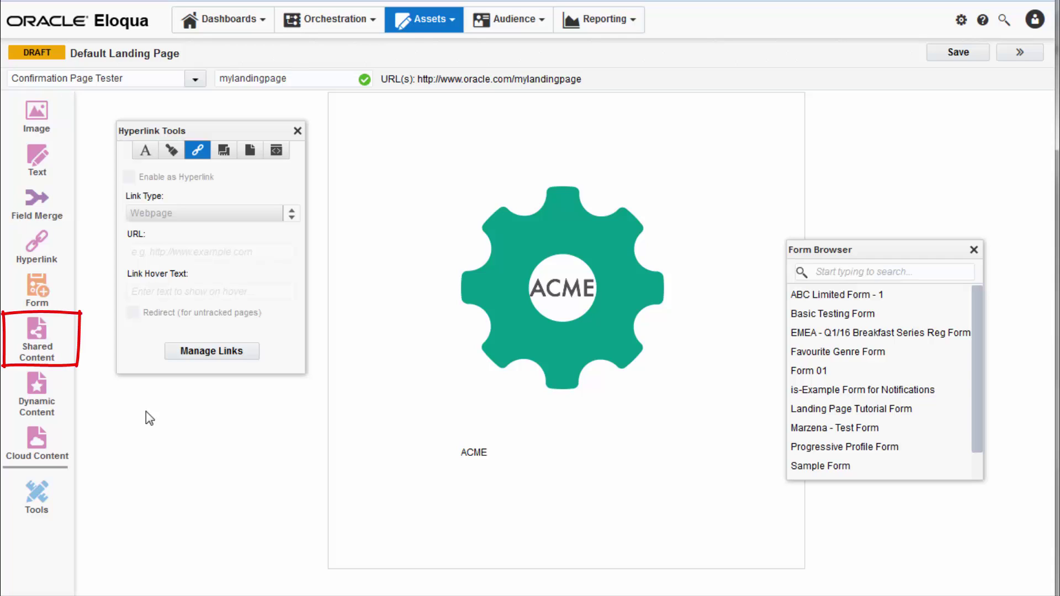
# Browse Shared Content and Dynamic Content, then list Cloud Content components like Activity Feed and Like Box.
pyautogui.click(41, 343)
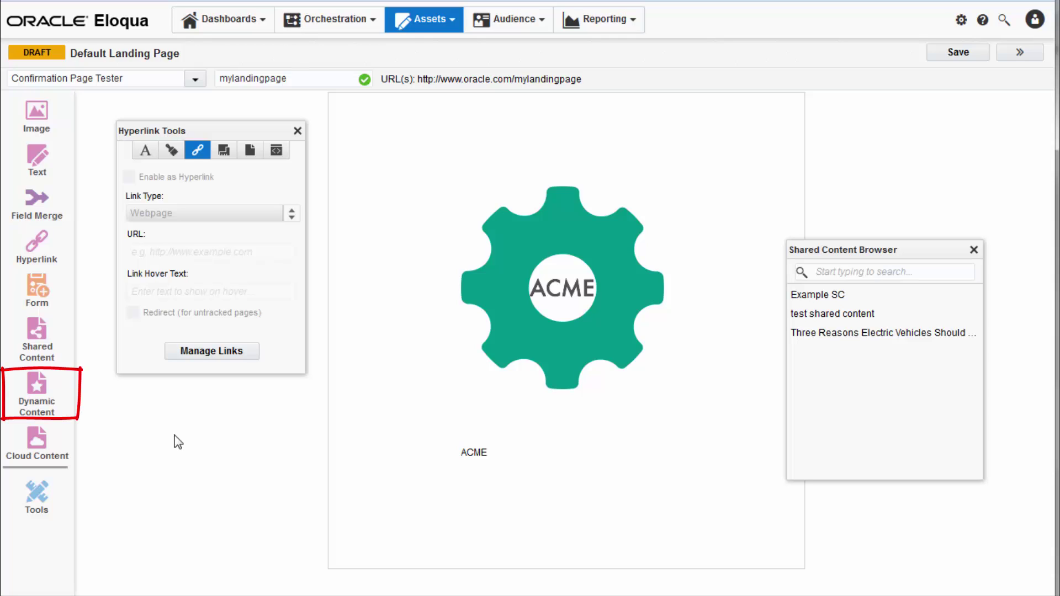
pyautogui.click(45, 397)
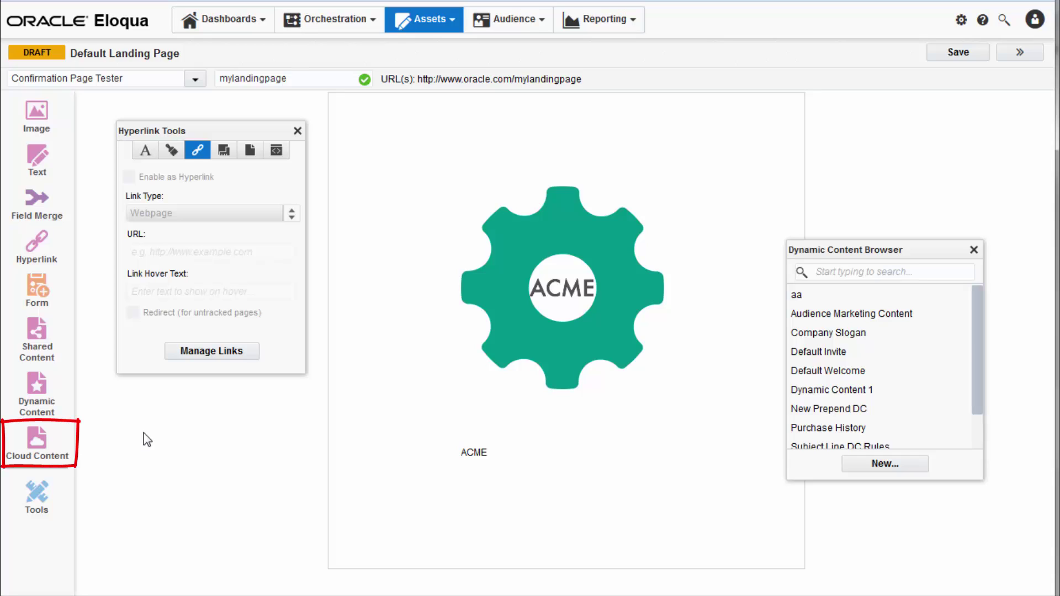
pyautogui.click(34, 456)
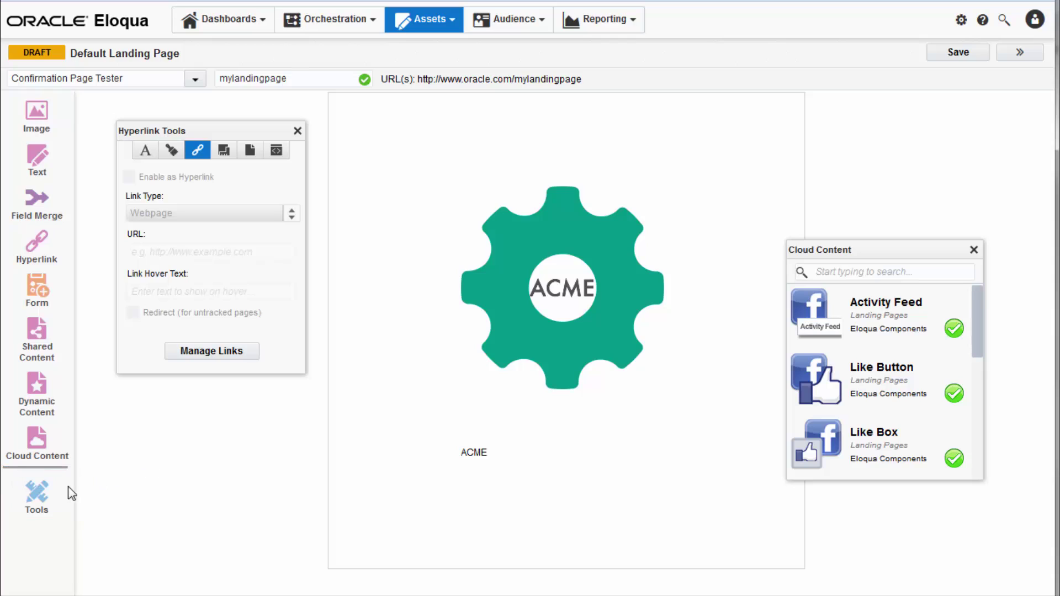
# Set the ACME text to 22px and centre-align it.
pyautogui.click(472, 457)
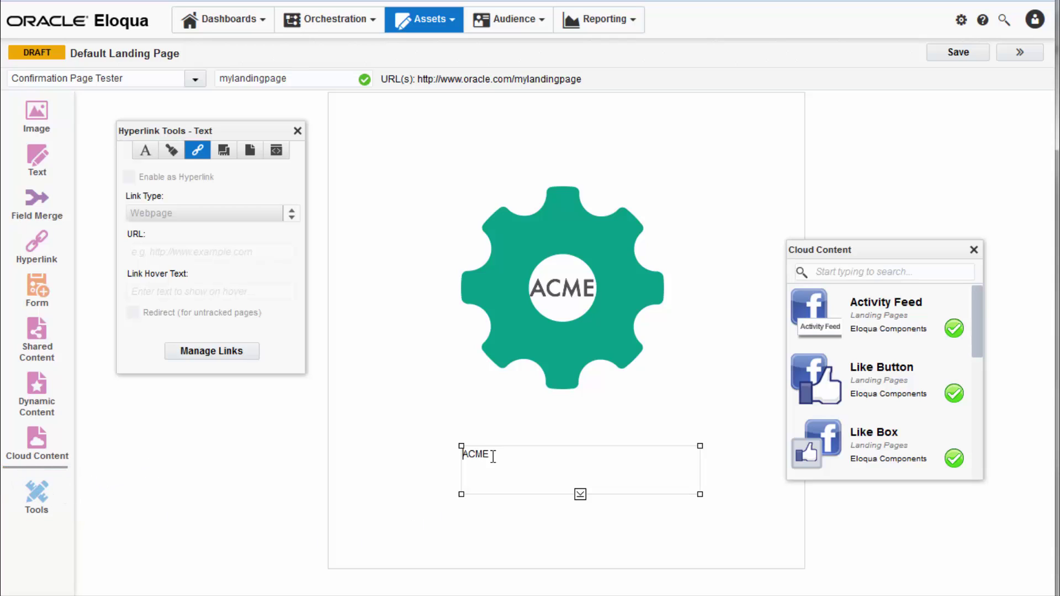
pyautogui.hotkey('ctrl', 'a')
pyautogui.click(144, 151)
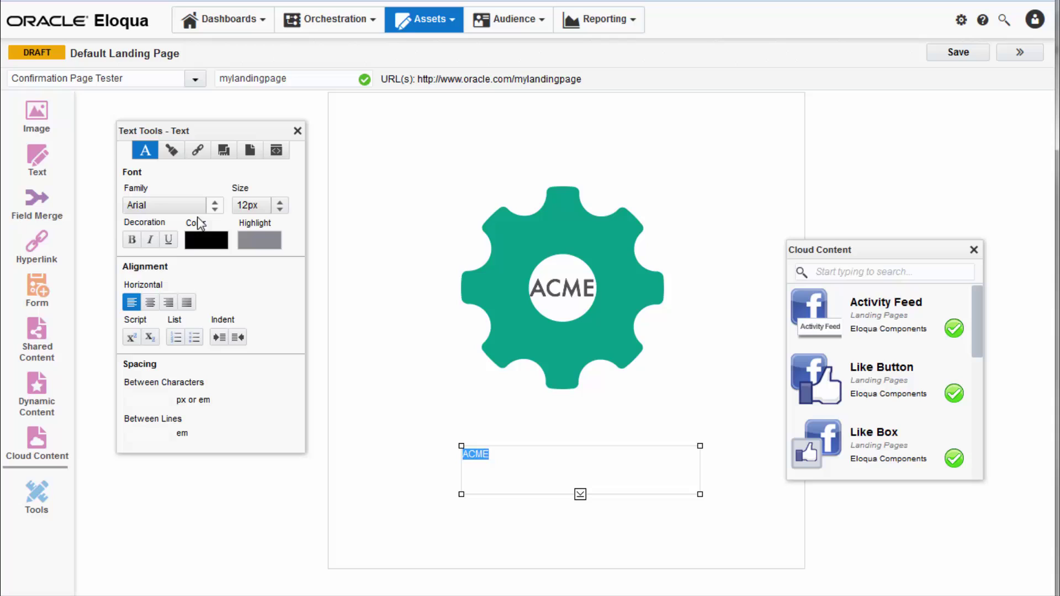
pyautogui.click(281, 206)
pyautogui.click(252, 368)
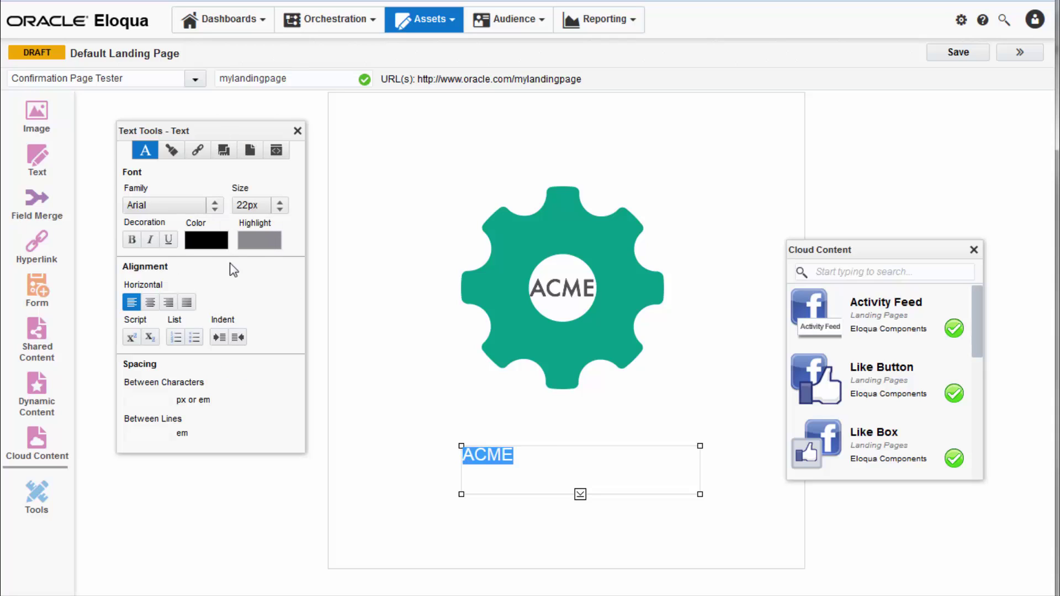
pyautogui.click(152, 302)
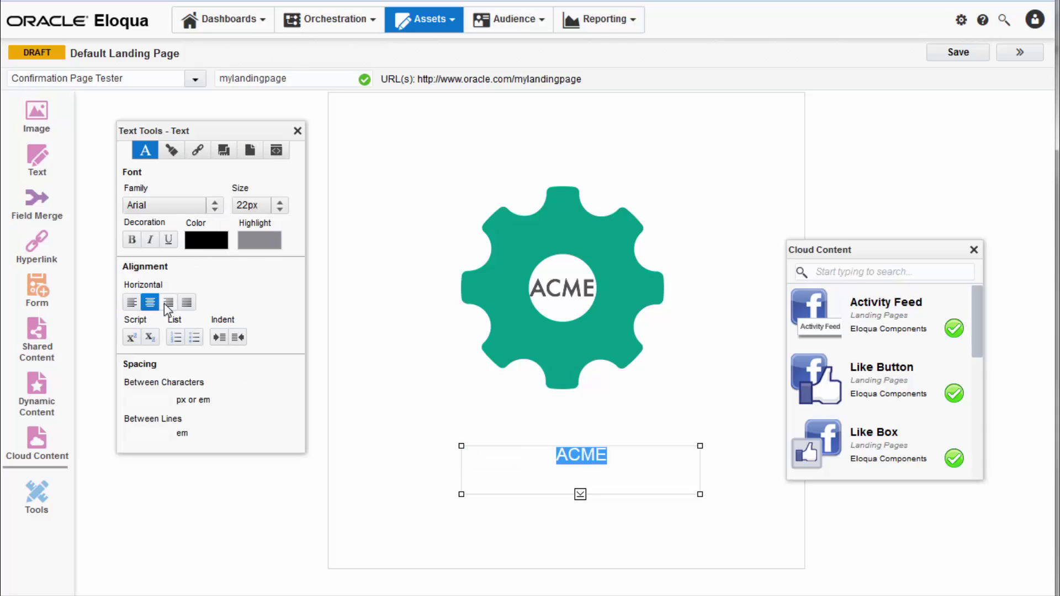
# Enable the ACME text as a hyperlink and review the remaining text box tool panels.
pyautogui.click(171, 151)
pyautogui.click(198, 150)
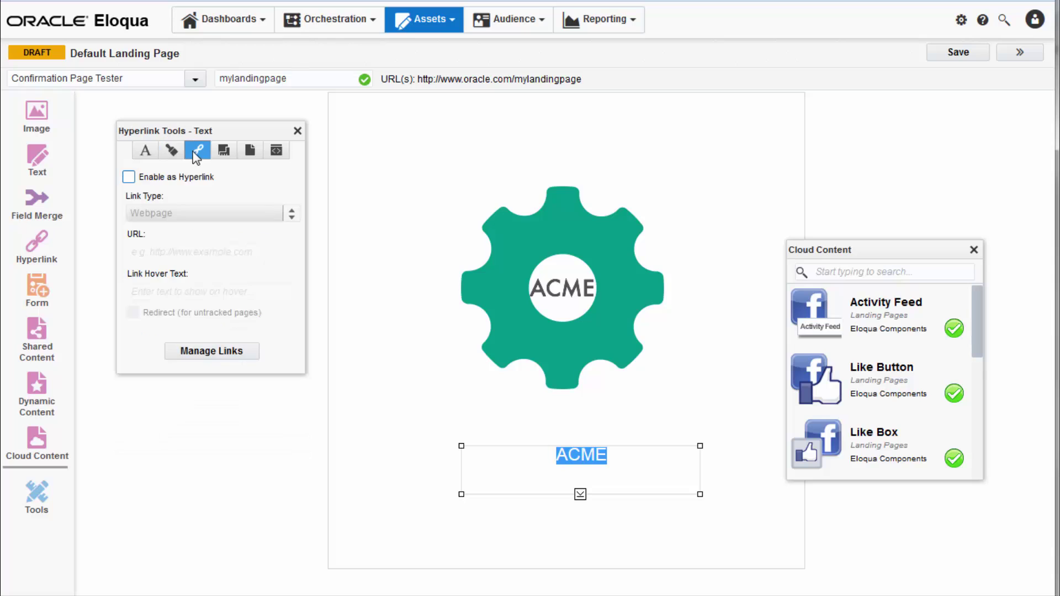
pyautogui.click(129, 176)
pyautogui.click(224, 150)
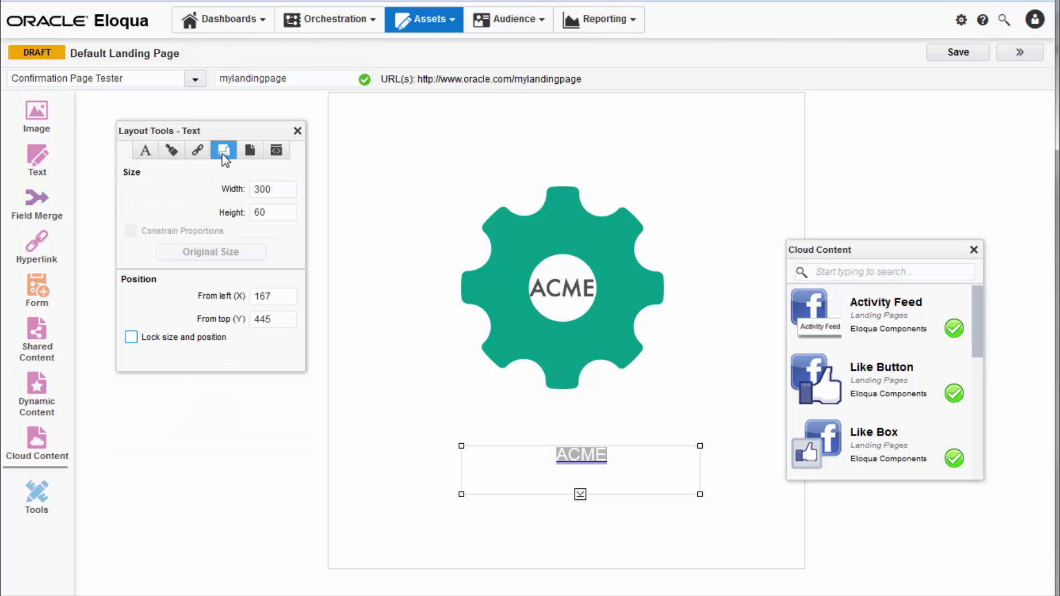
pyautogui.click(250, 151)
pyautogui.click(275, 152)
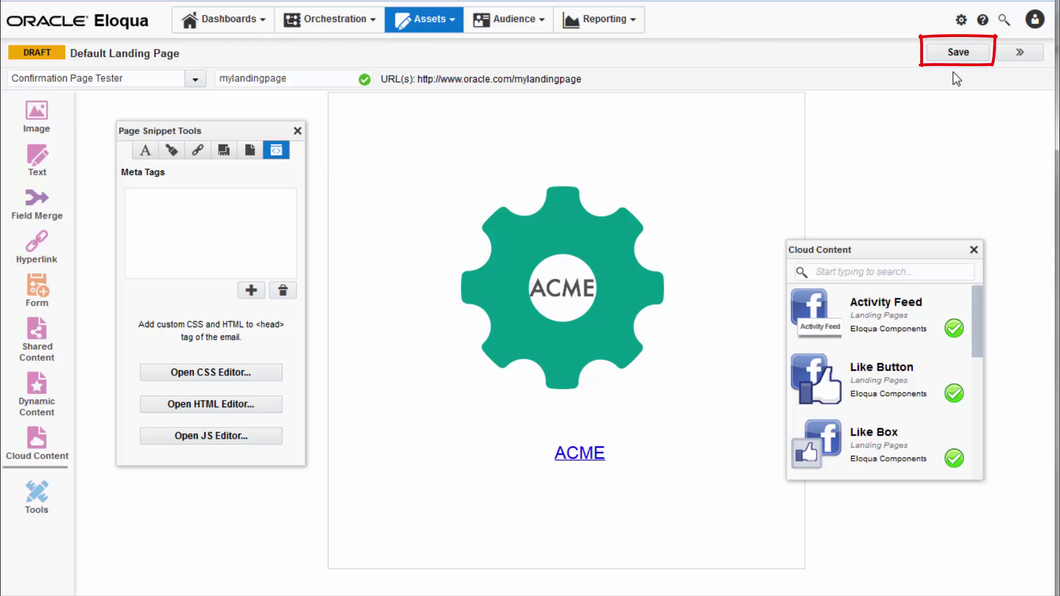
# Save the page as the draft 'Default Landing Page' via the Landing Page Chooser.
pyautogui.click(956, 54)
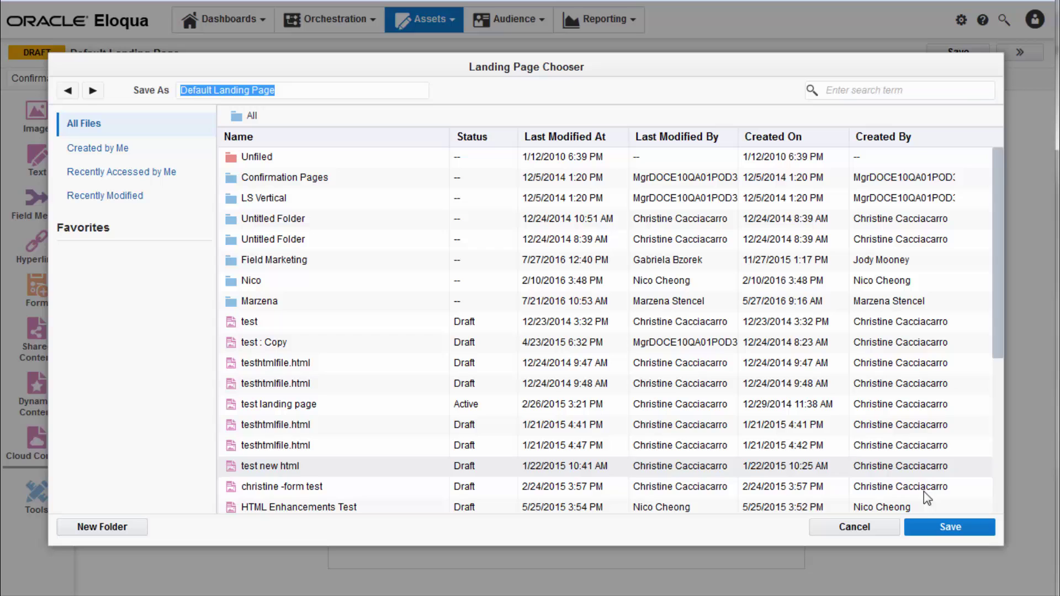
pyautogui.click(929, 529)
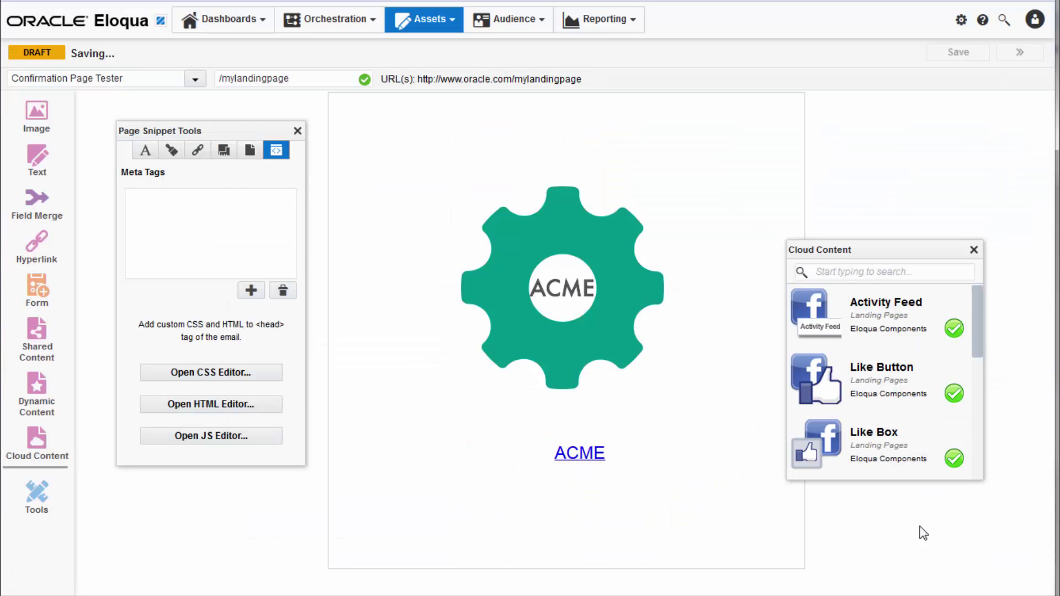